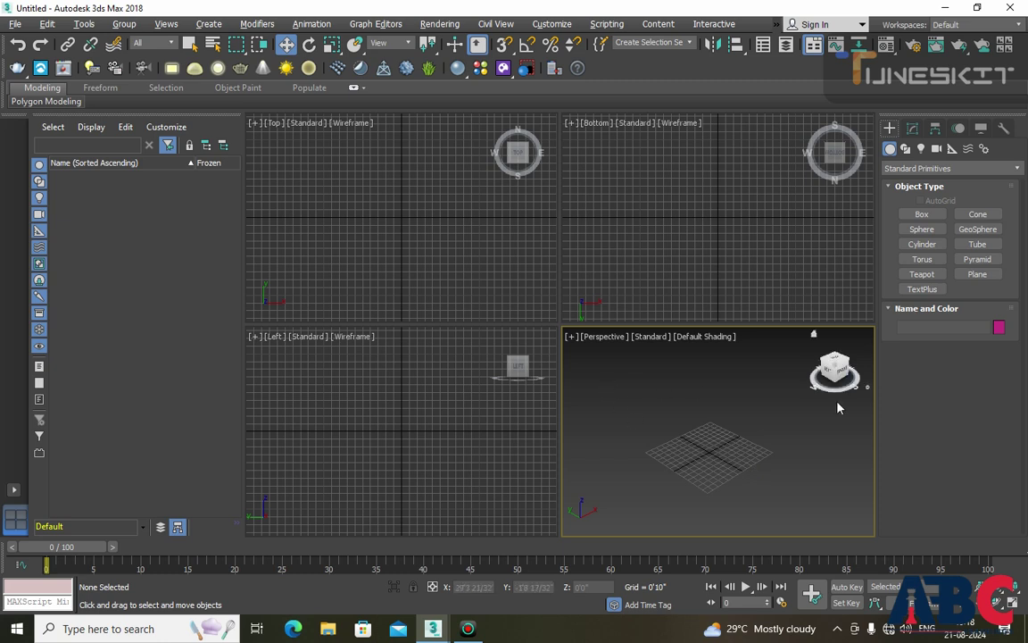
Create a box on the grid in the Perspective view, about 6'3" long, 4'7" wide and 4'9" high.
left_click(933, 215)
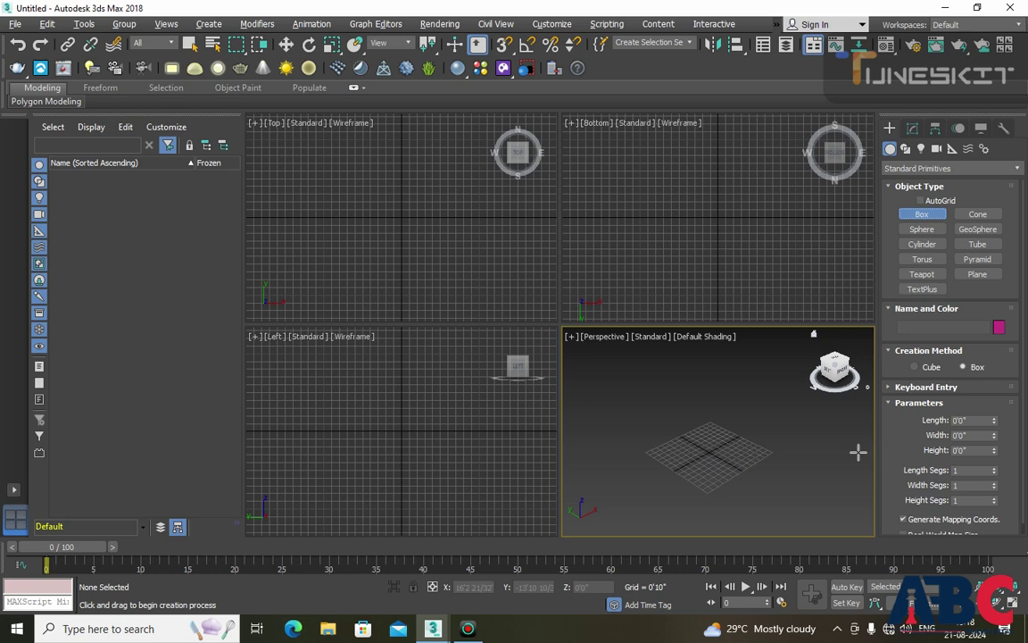
left_click(710, 437)
left_click_drag(709, 437, 678, 478)
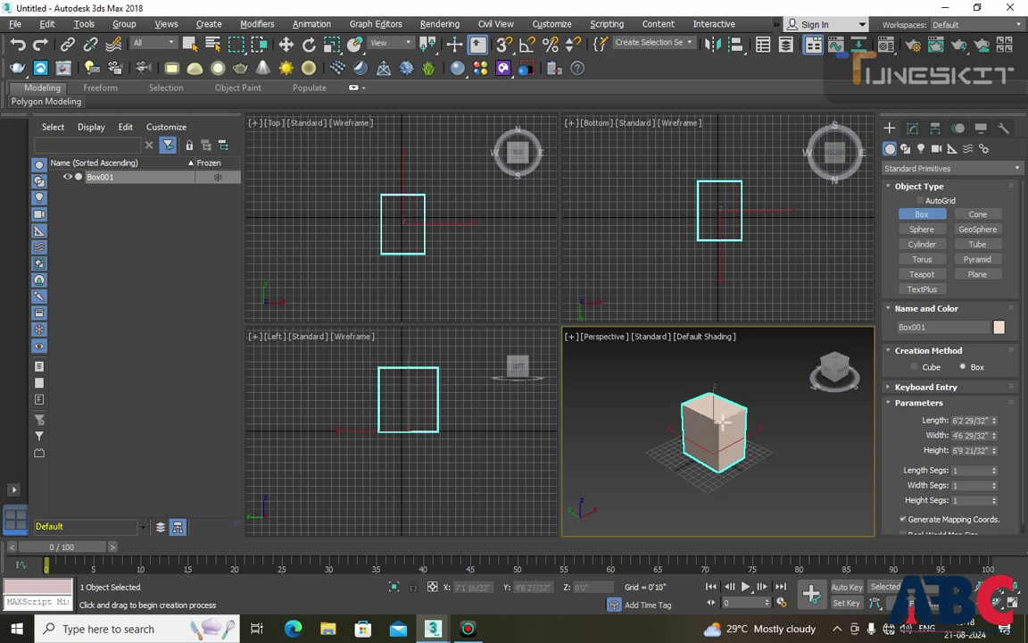
left_click(722, 435)
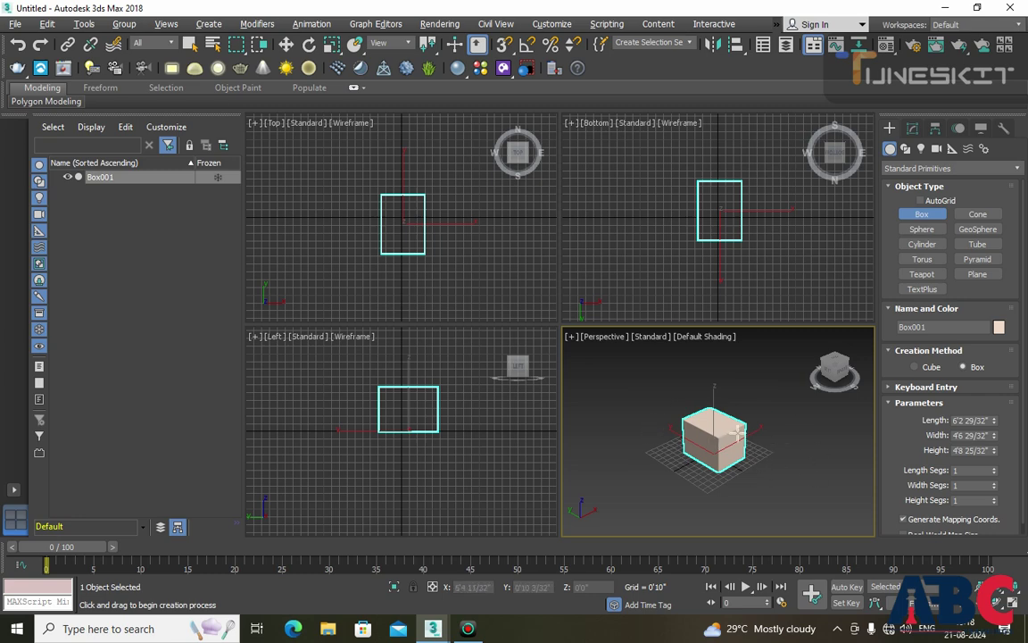
Rotate the box about -63 degrees around the Z axis in the maximized Perspective view, then deselect it.
key("alt+w")
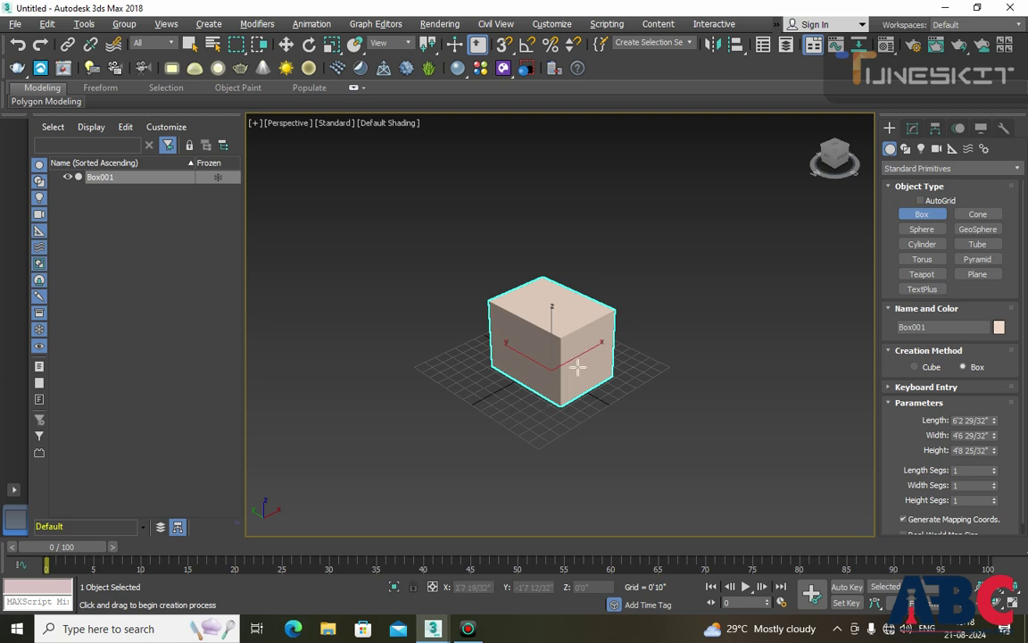
key("e")
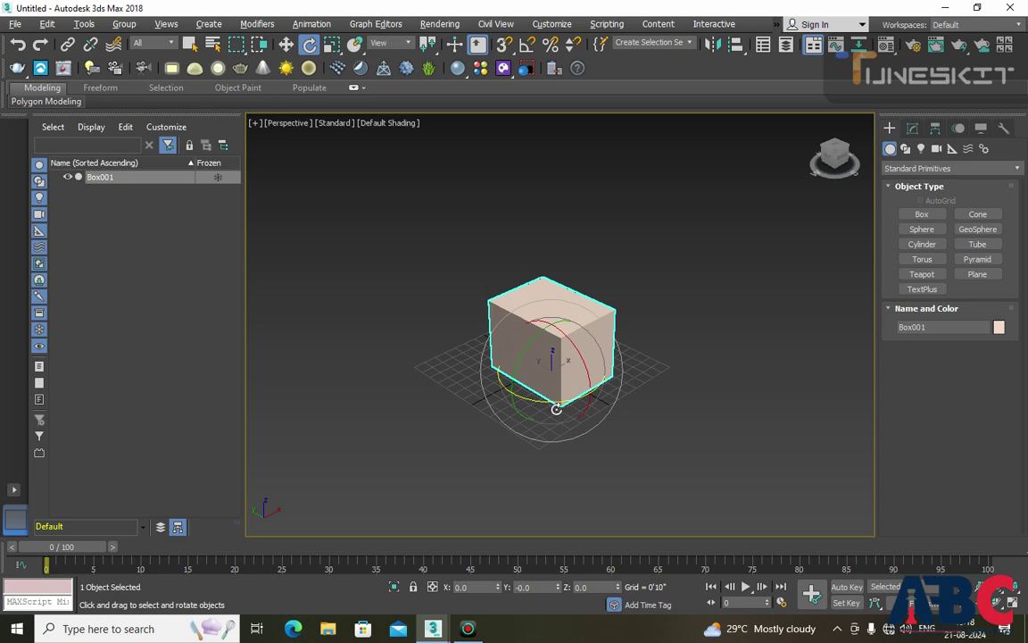
scroll(556, 408, "up", 5)
scroll(555, 408, "down", 8)
scroll(549, 409, "up", 1)
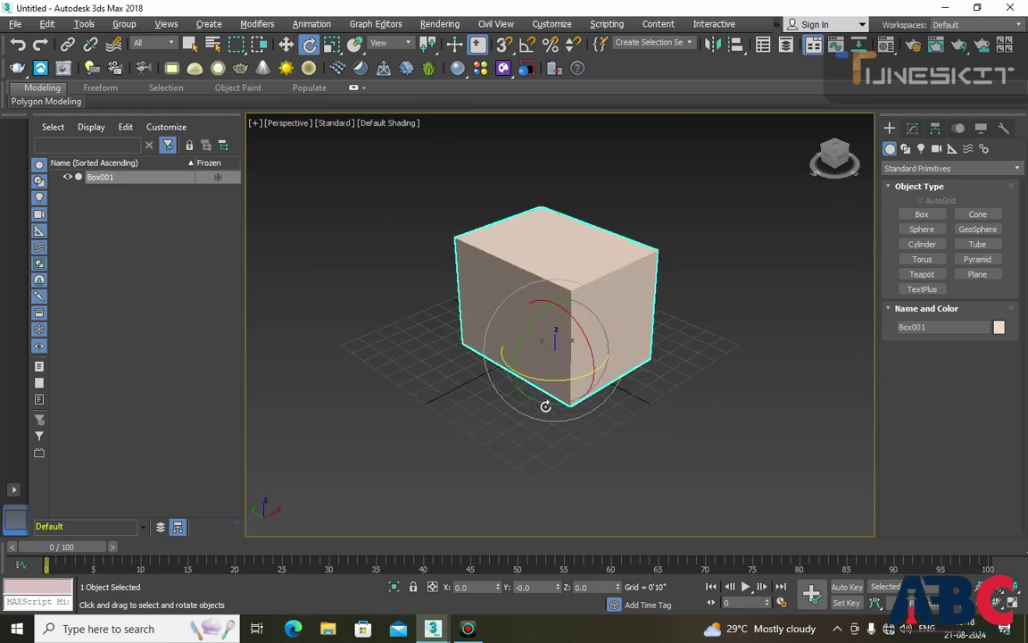
left_click_drag(557, 381, 465, 379)
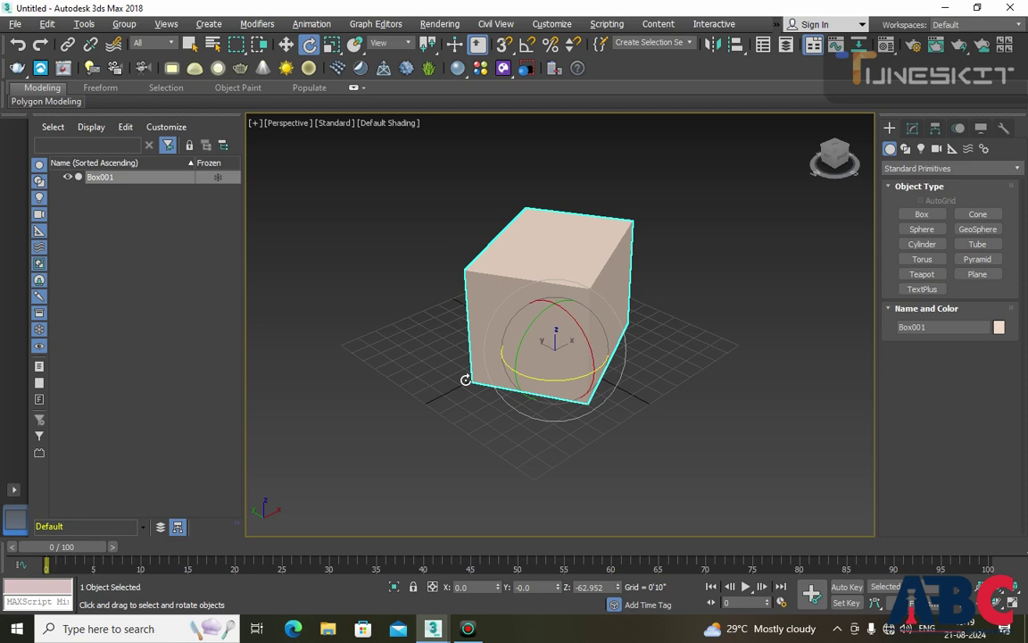
left_click(725, 323)
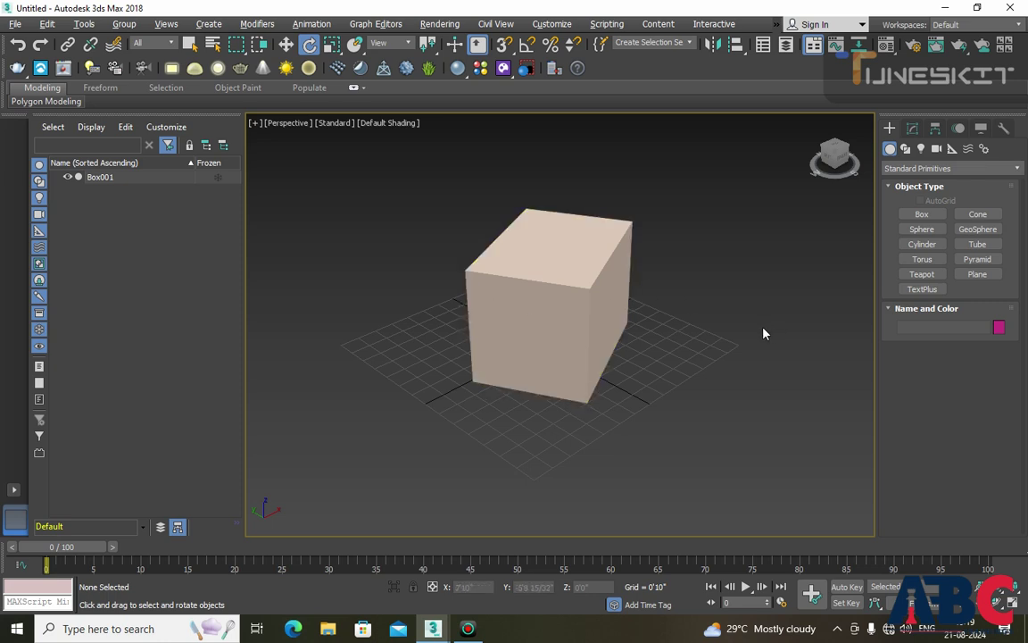
Move the box across the ground plane to about X 1'6", Y -3'11", and deselect it.
key("w")
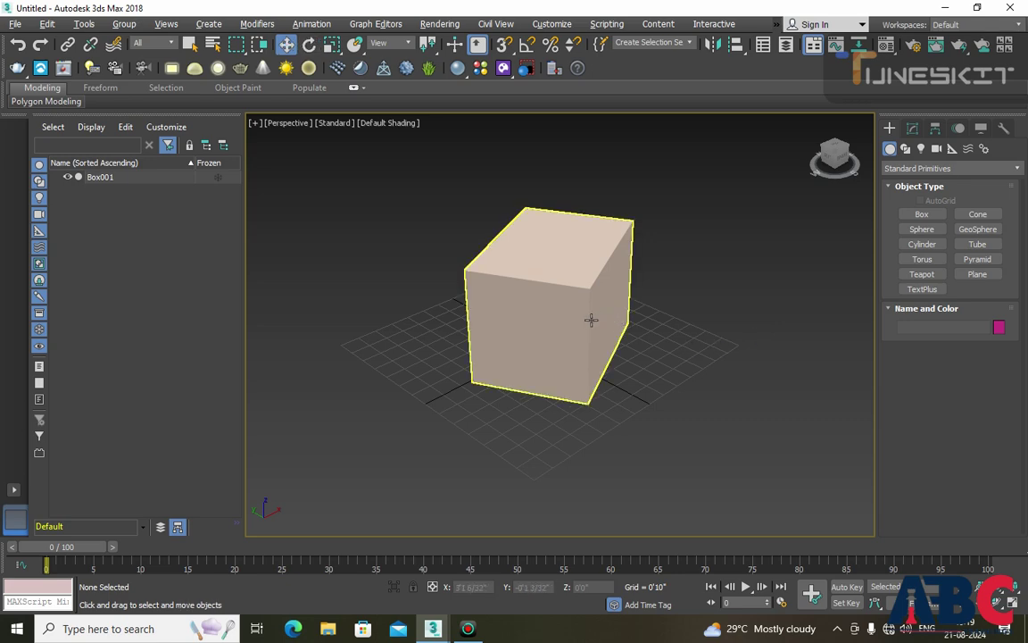
left_click_drag(588, 320, 670, 340)
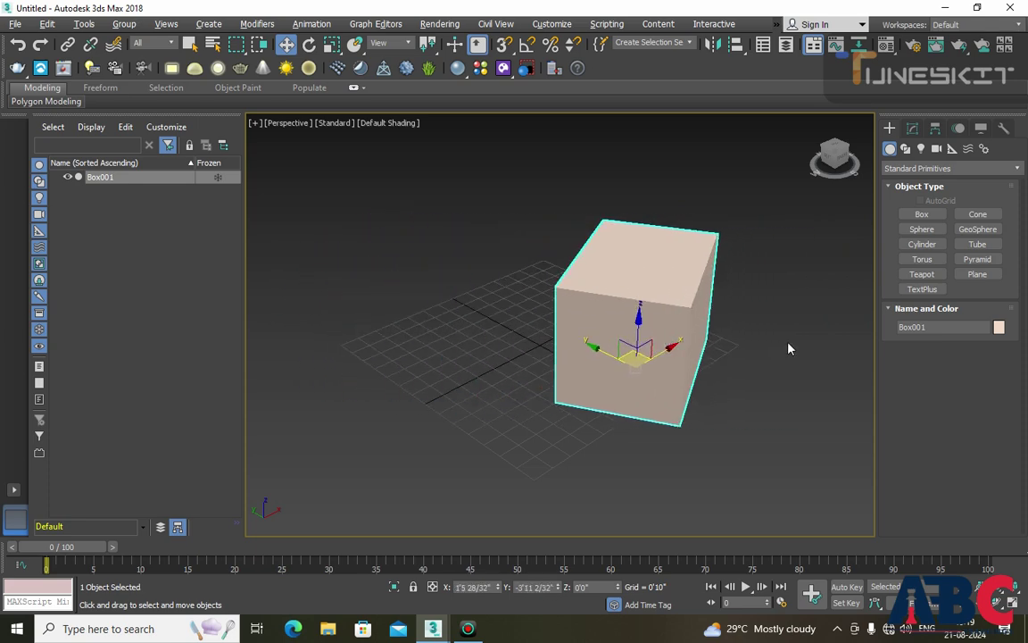
left_click(725, 376)
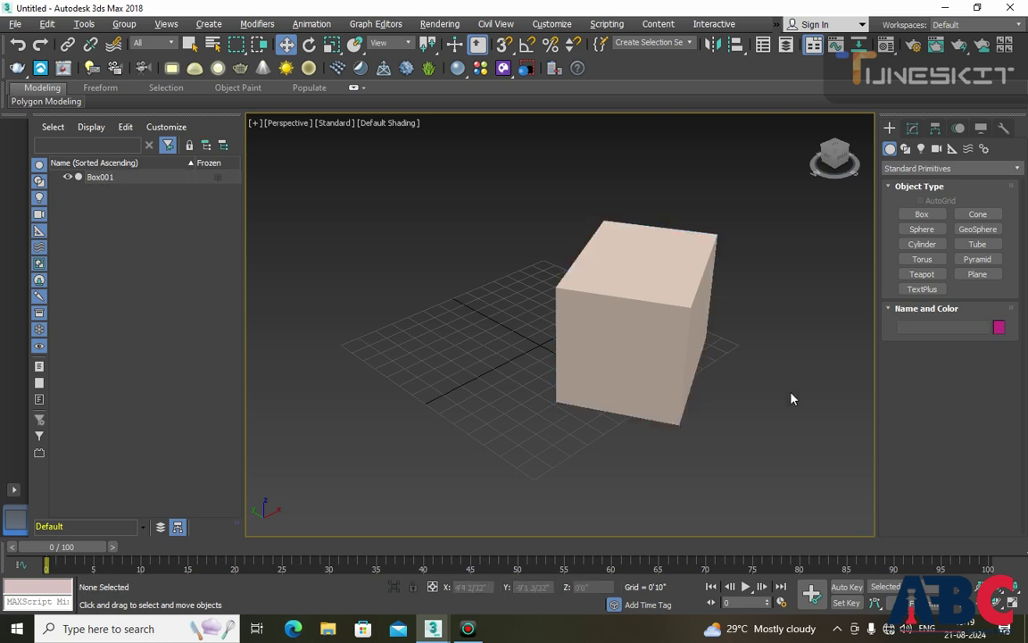
Clone the box into a row of 5 evenly spaced copies along the ground plane, the first at about X 5'4", Y -13'4".
middle_click_drag(688, 317, 630, 313)
scroll(580, 295, "up", 2)
scroll(535, 280, "down", 6)
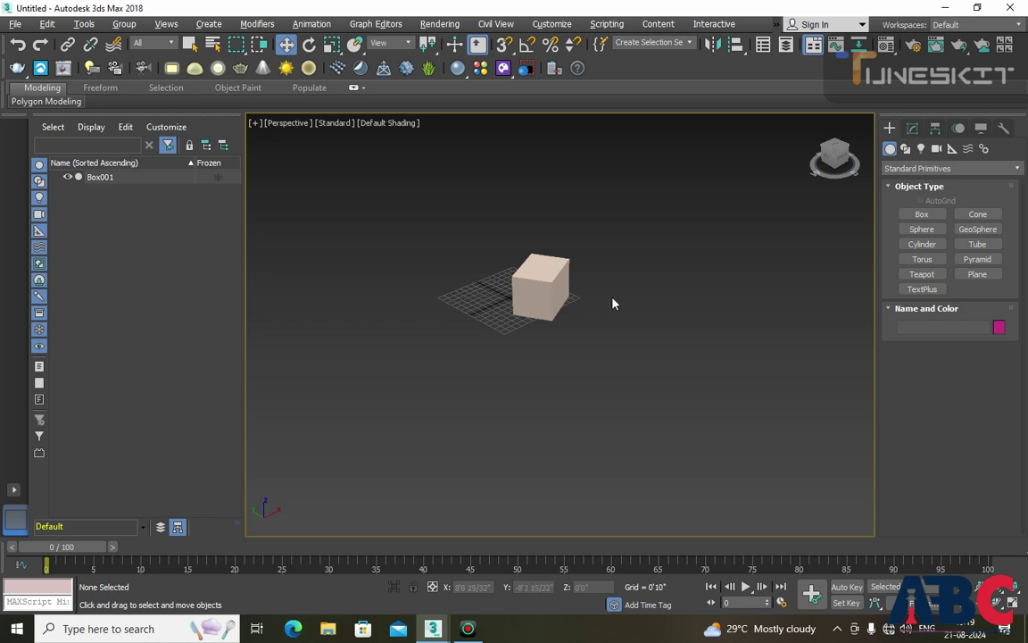
left_click_drag(559, 290, 650, 309, "shift")
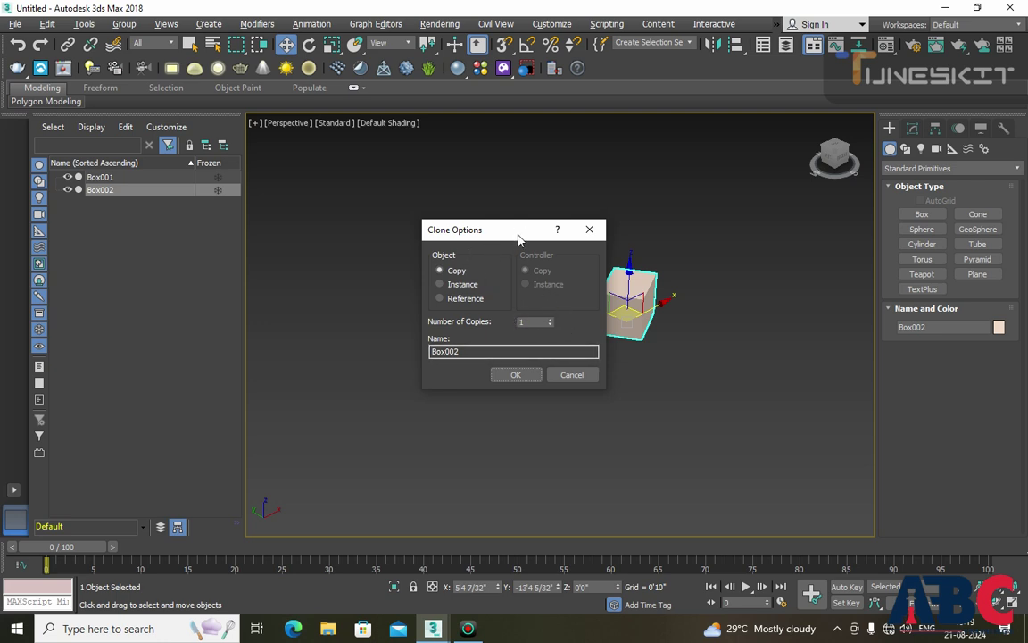
double_click(529, 325)
type("5")
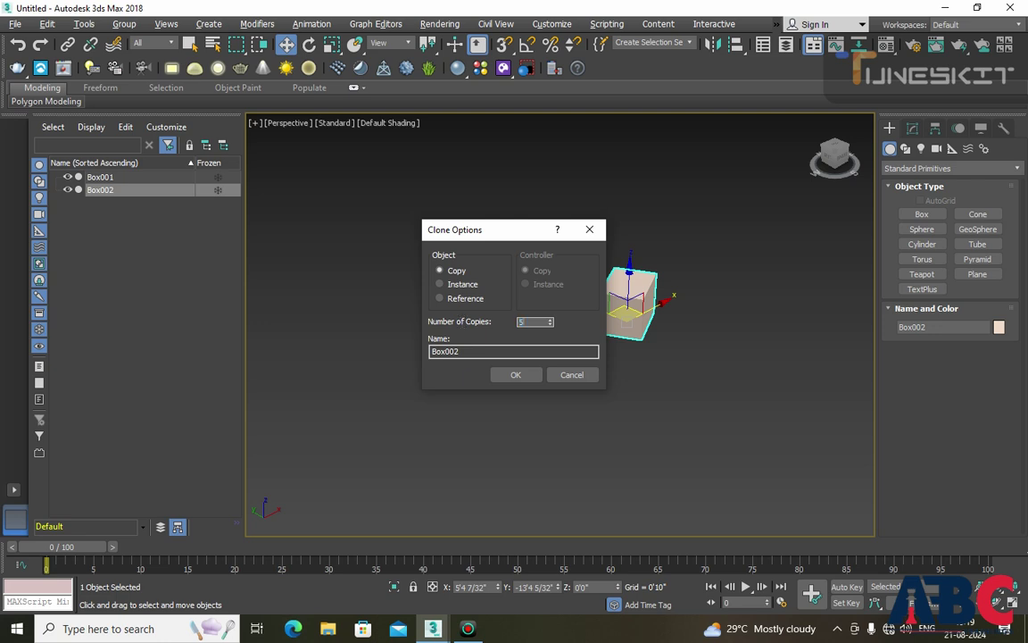
left_click(517, 375)
scroll(821, 390, "down", 5)
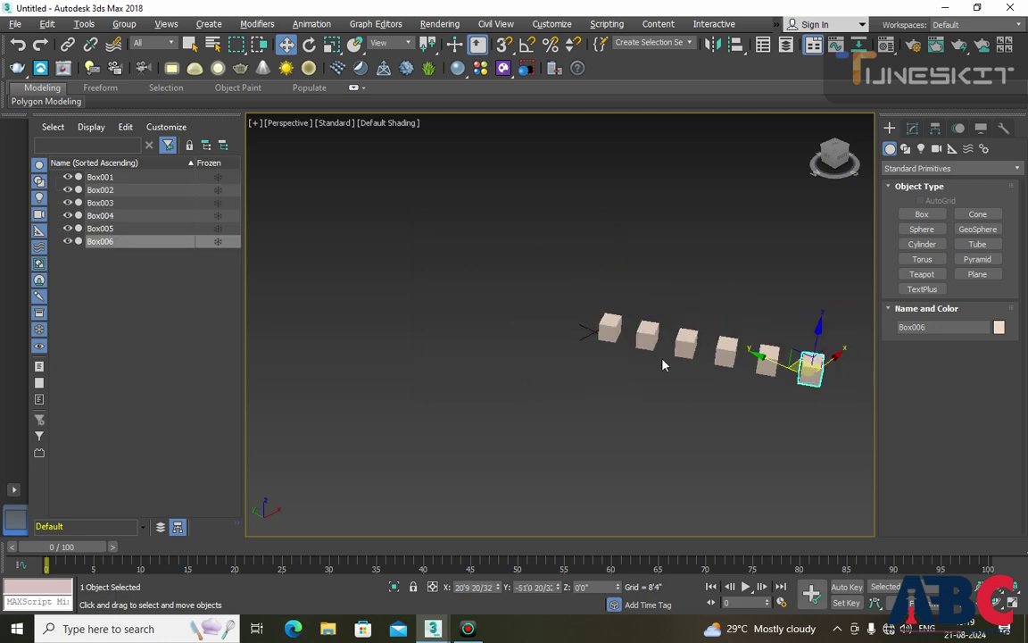
middle_click_drag(757, 378, 672, 383)
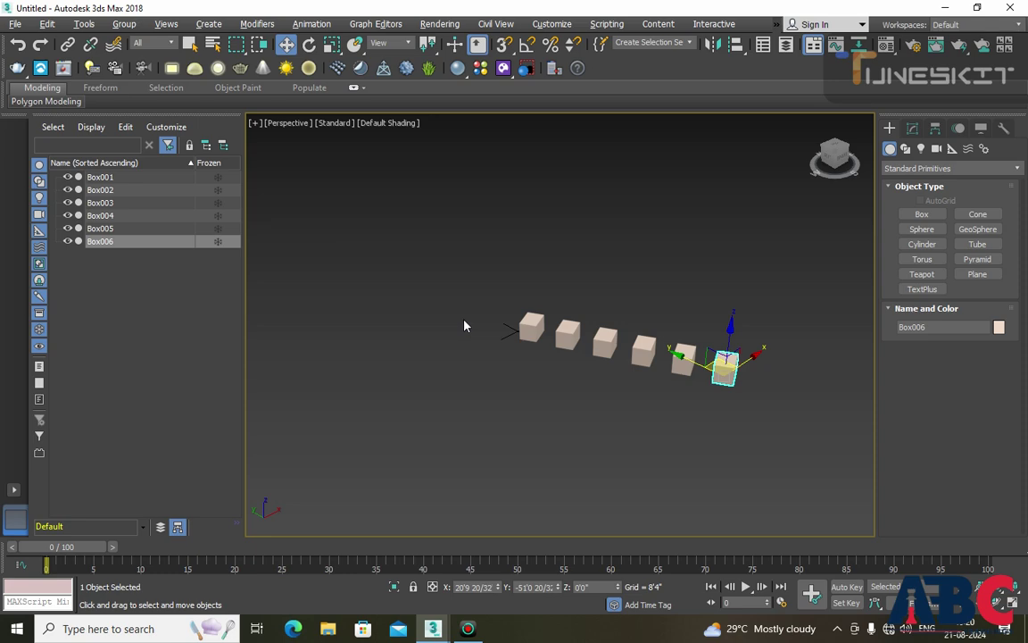
Compare the row of boxes in the four-viewport layout and the maximized Perspective view.
key("alt+w")
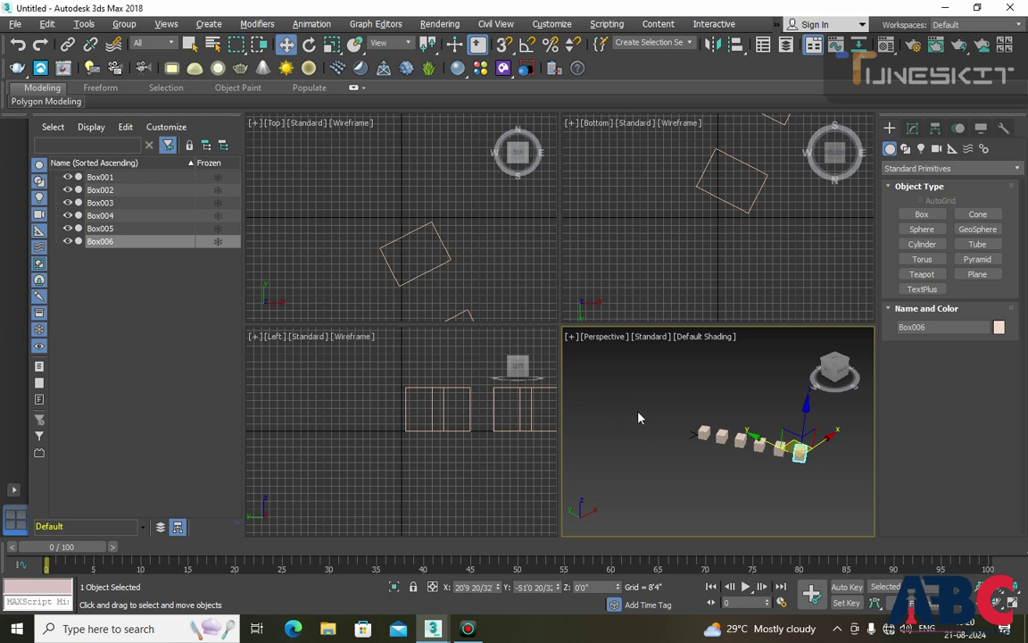
key("alt+w")
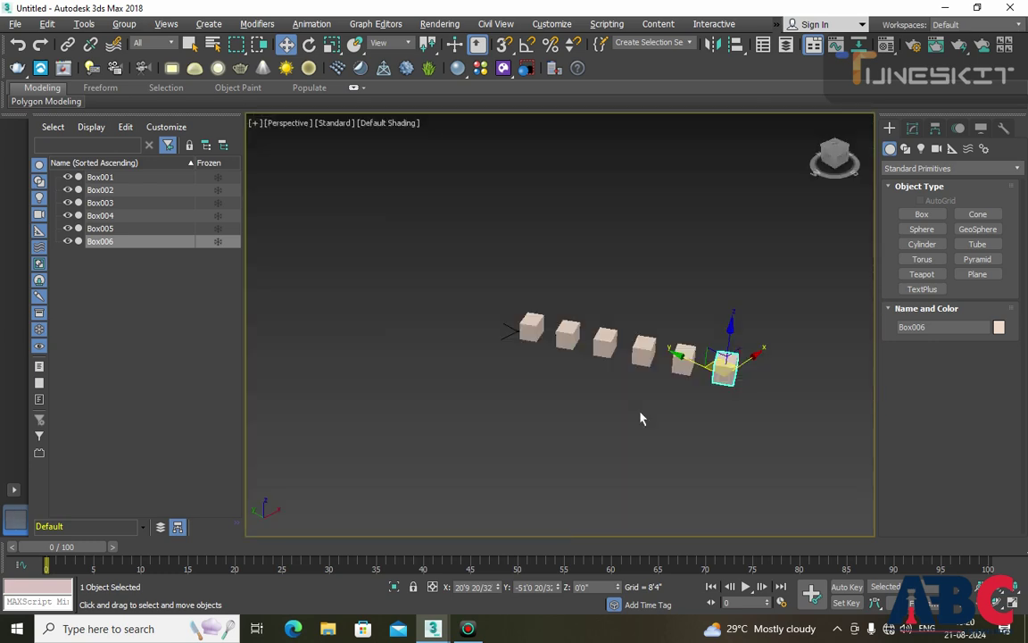
key("alt+w")
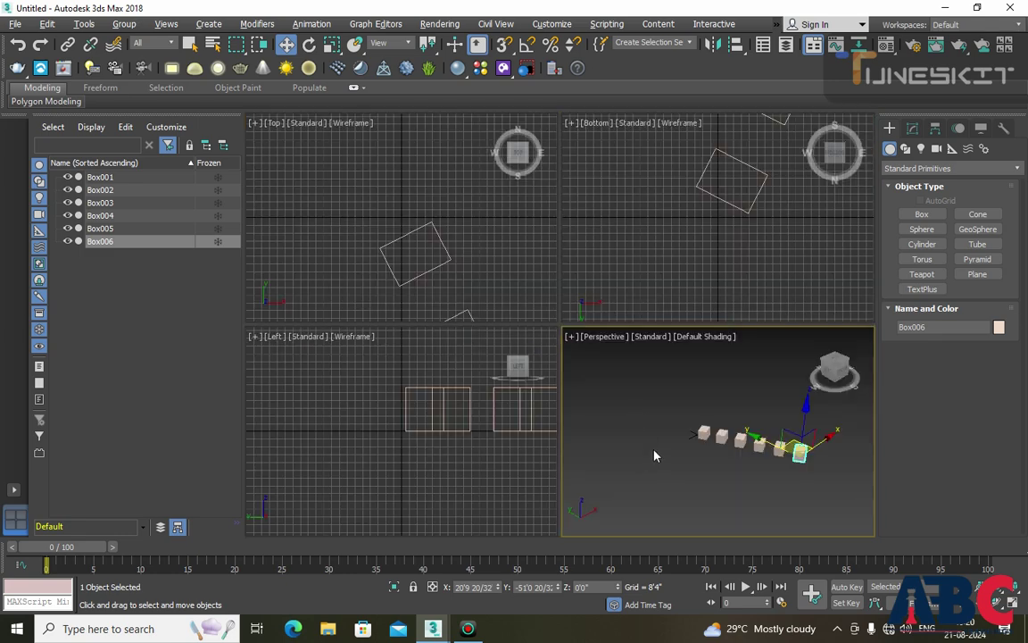
middle_click_drag(686, 433, 632, 433)
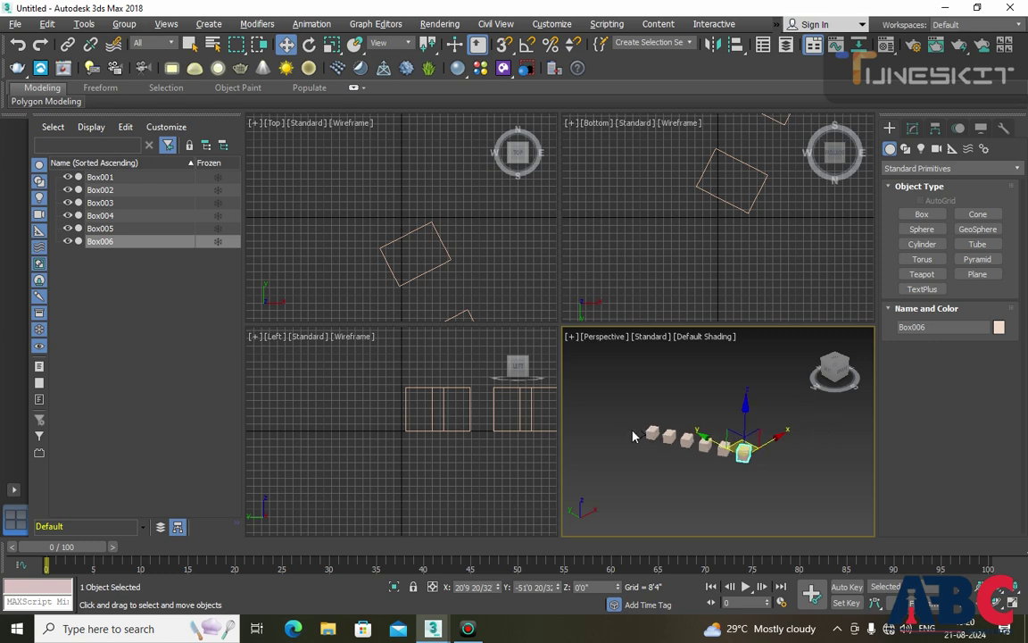
scroll(707, 458, "up", 3)
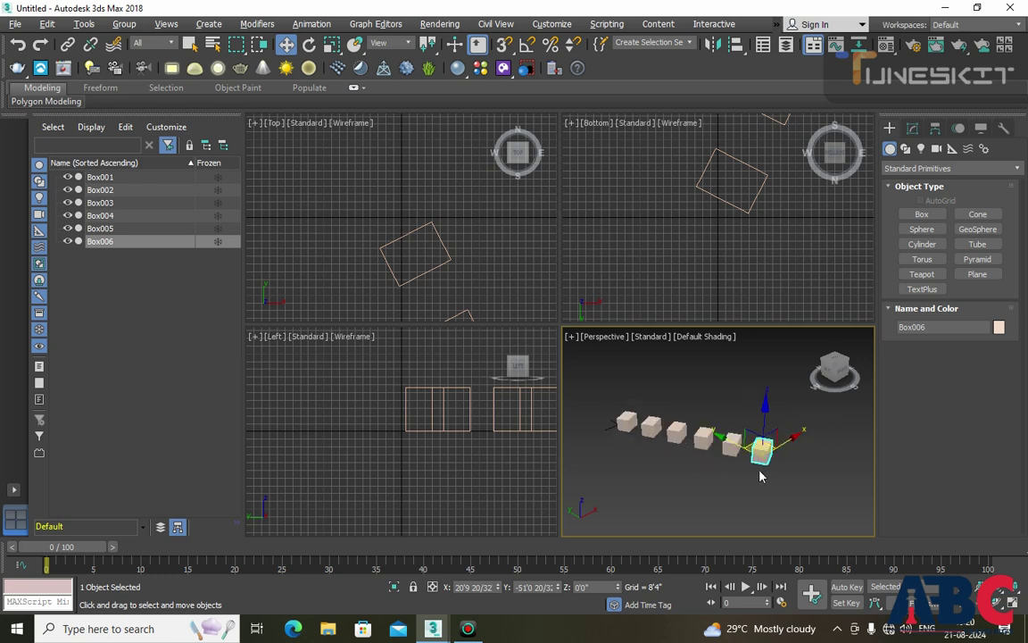
key("alt+w")
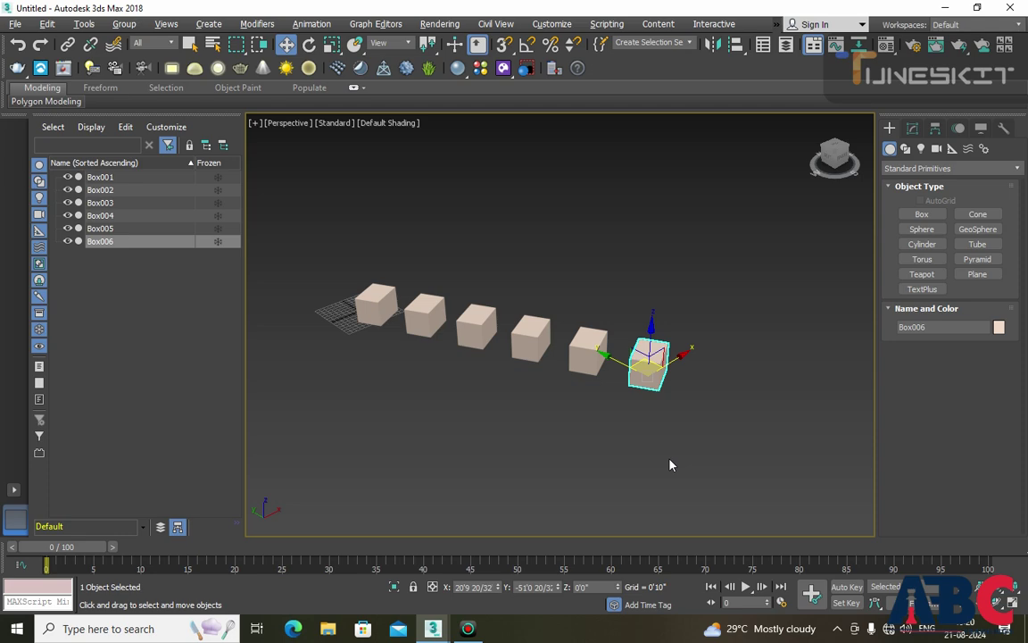
Switch to the Top view and examine the whole row of boxes from above.
key("t")
scroll(640, 416, "down", 6)
middle_click_drag(678, 428, 611, 302)
scroll(611, 303, "down", 4)
middle_click_drag(679, 377, 602, 340)
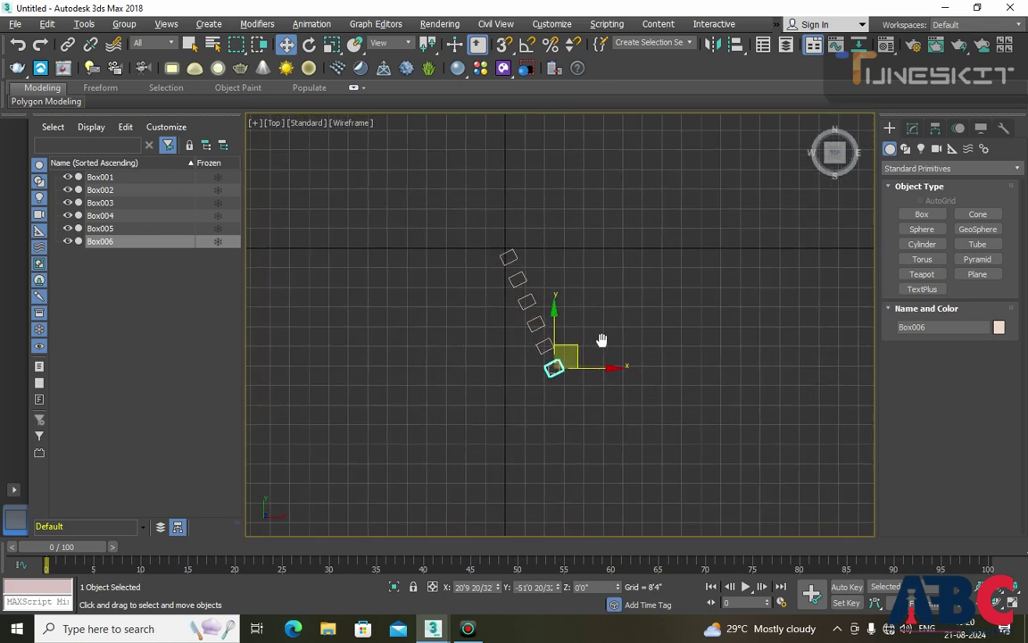
scroll(535, 356, "up", 5)
scroll(535, 356, "down", 2)
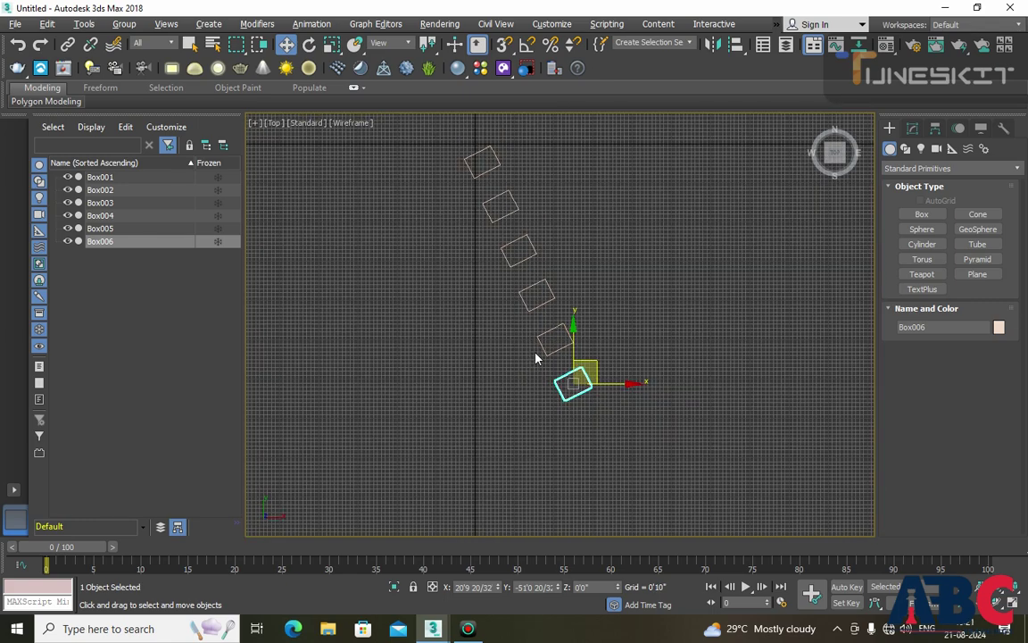
middle_click_drag(634, 354, 631, 373)
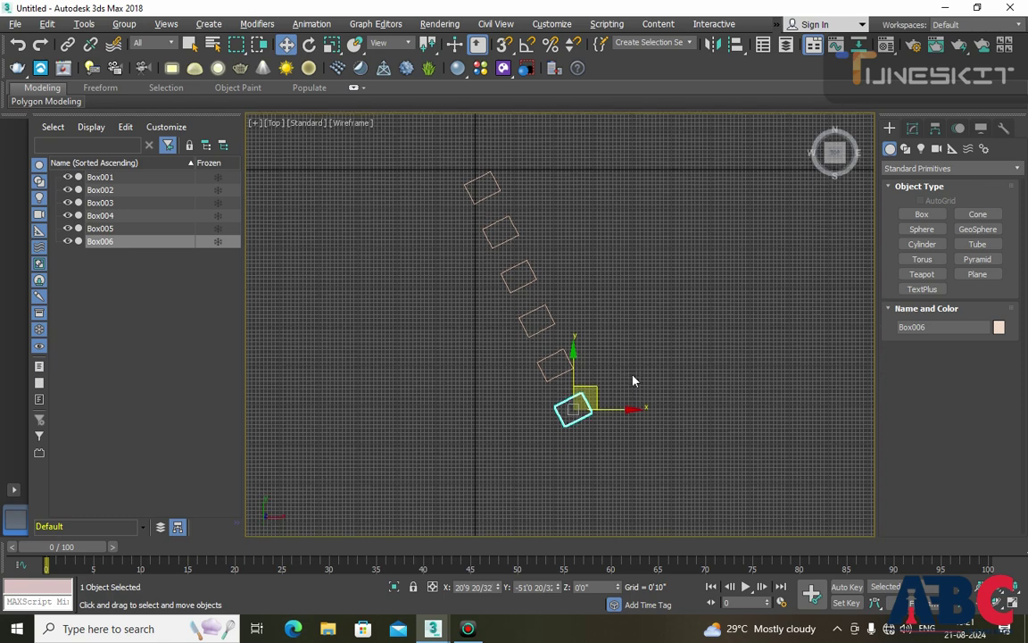
Switch to the Front view and examine the row of boxes.
key("f")
scroll(656, 334, "up", 5)
scroll(725, 388, "down", 2)
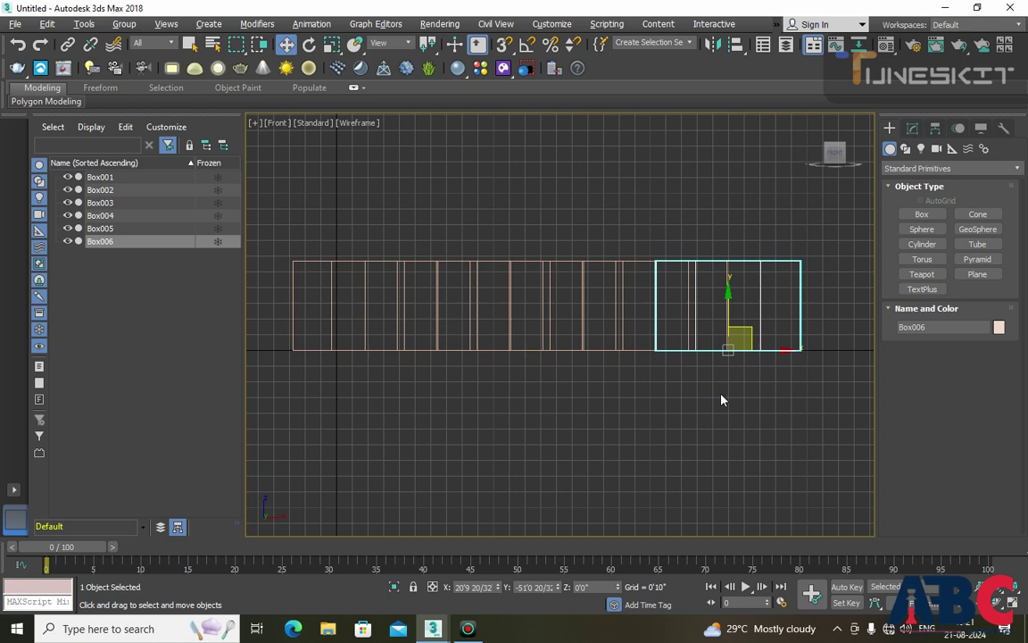
Switch to the Bottom view and examine the full row of boxes from below.
key("b")
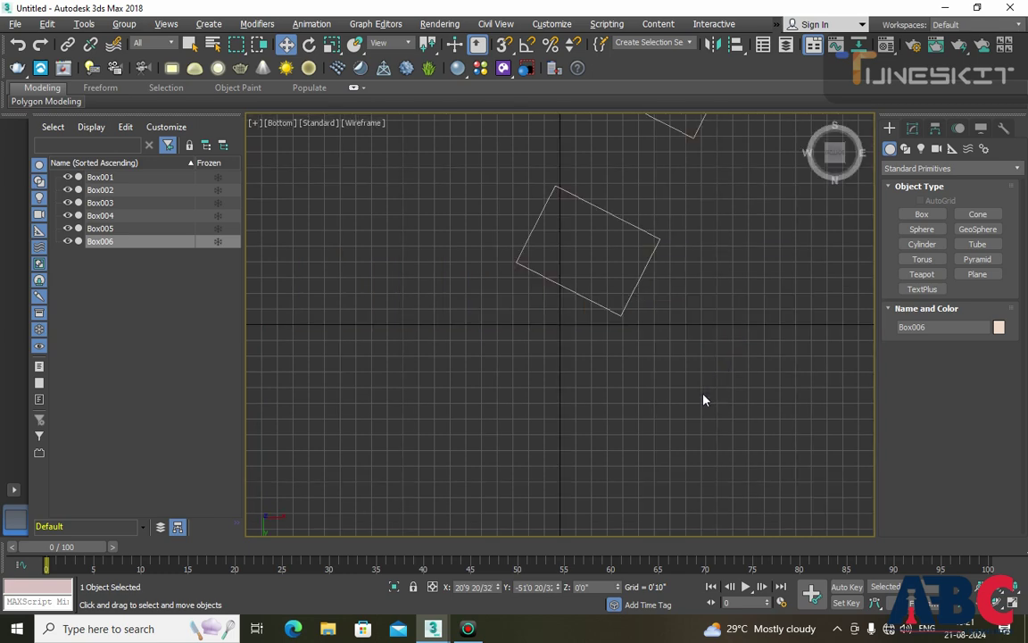
scroll(672, 337, "down", 4)
middle_click_drag(672, 338, 673, 355)
scroll(540, 448, "down", 5)
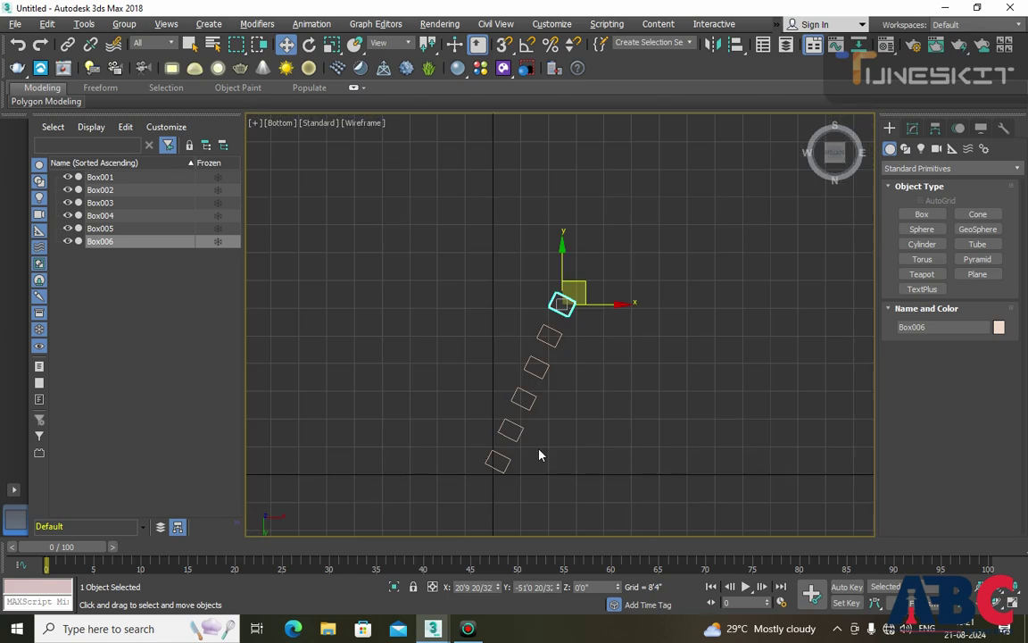
middle_click_drag(578, 447, 581, 378)
scroll(582, 373, "up", 2)
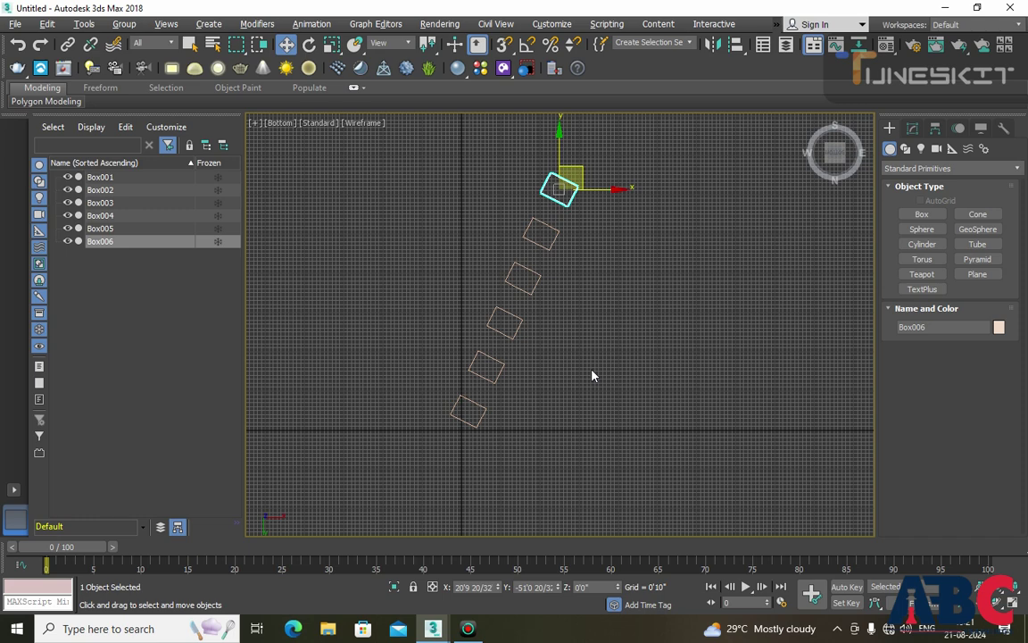
Switch to the Left view and examine the row of boxes from the side.
key("l")
scroll(596, 378, "down", 4)
middle_click_drag(708, 395, 489, 394)
scroll(489, 398, "down", 3)
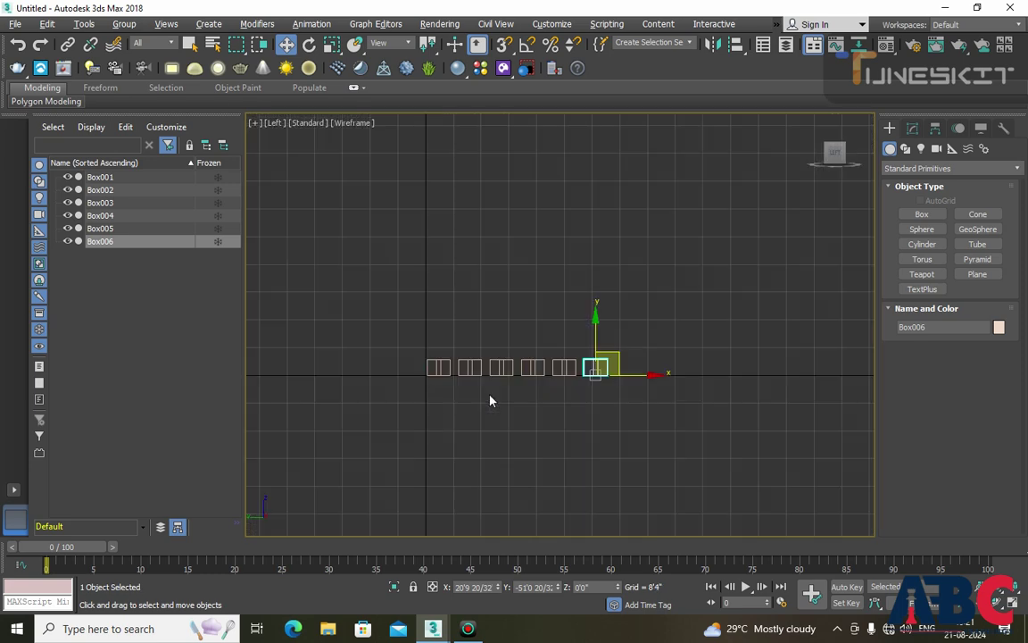
scroll(549, 400, "up", 2)
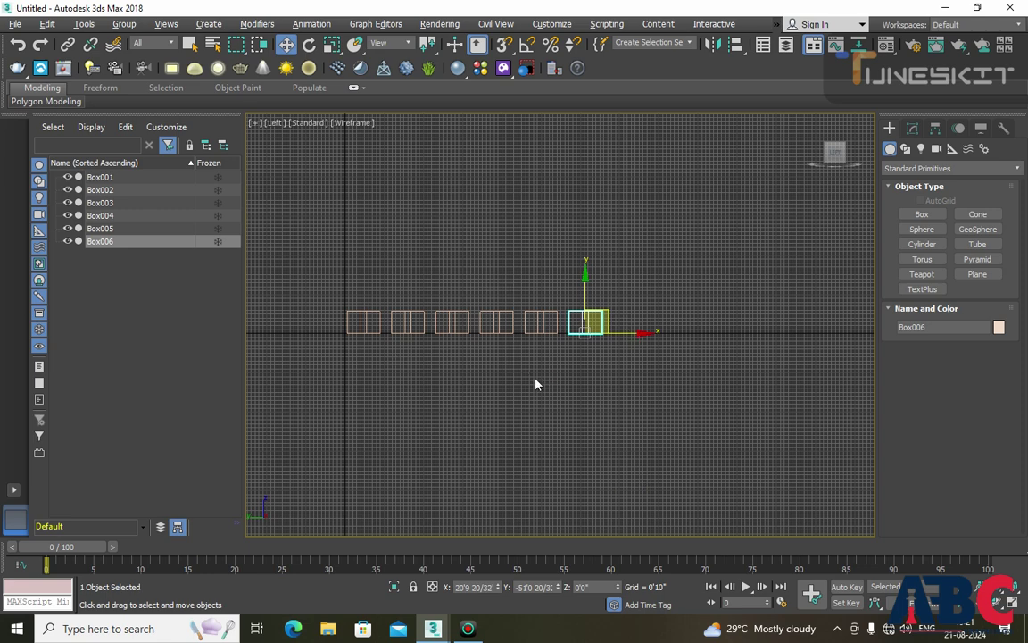
middle_click_drag(535, 383, 562, 387)
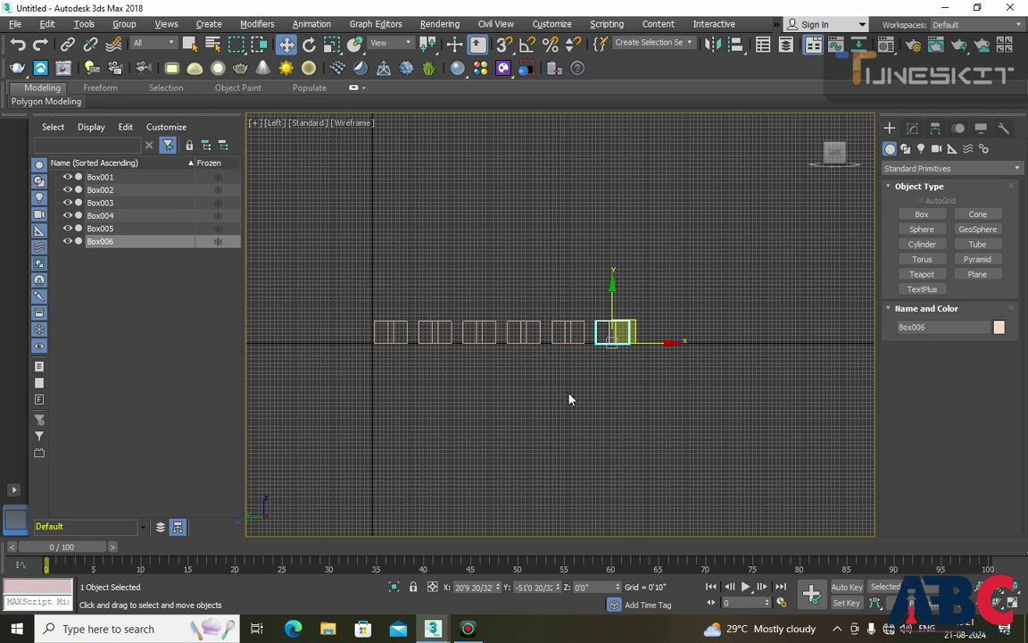
Return to the Perspective view of the boxes and restore the four-viewport layout.
key("p")
middle_click_drag(417, 364, 474, 385)
middle_click_drag(692, 452, 673, 424)
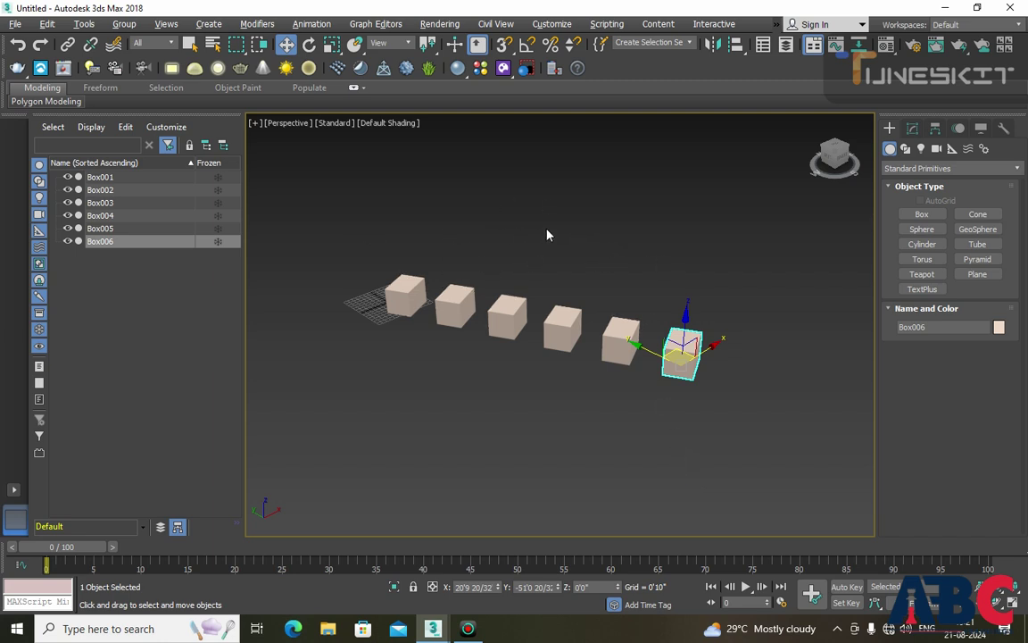
middle_click_drag(560, 269, 549, 270)
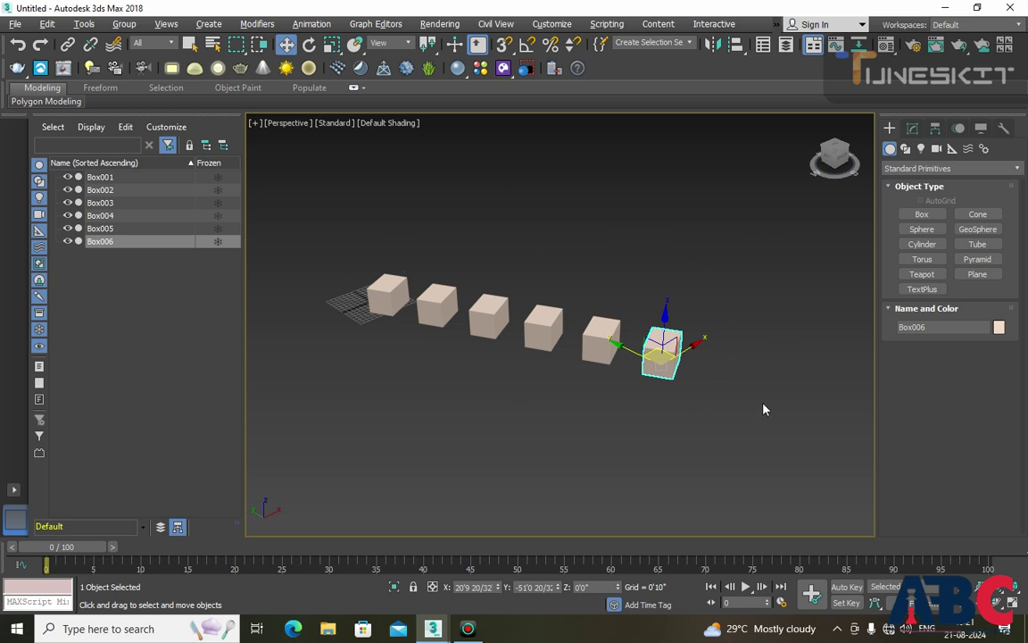
key("alt+w")
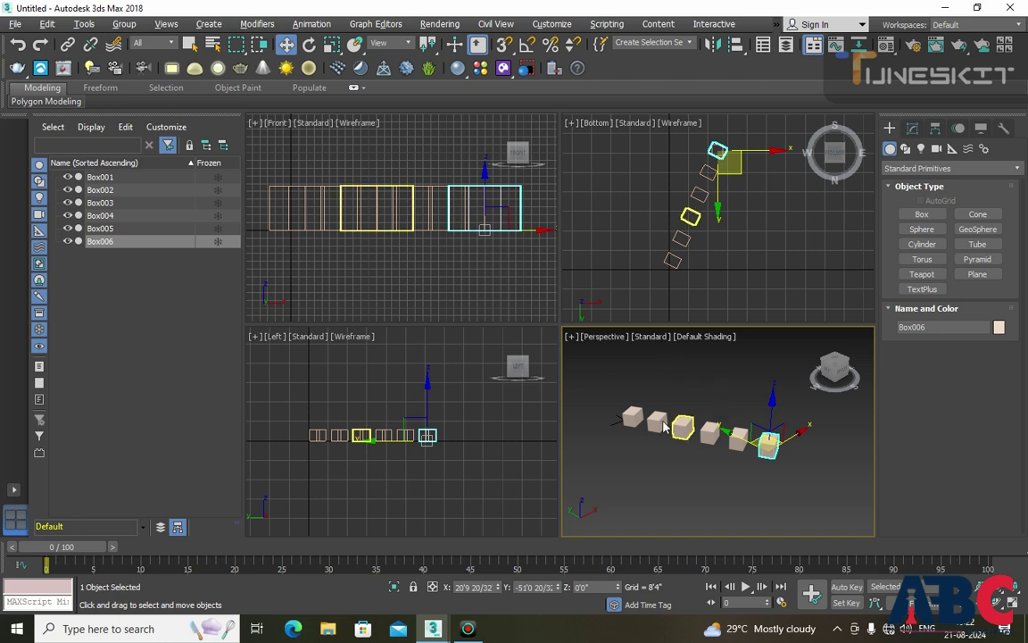
scroll(712, 389, "down", 5)
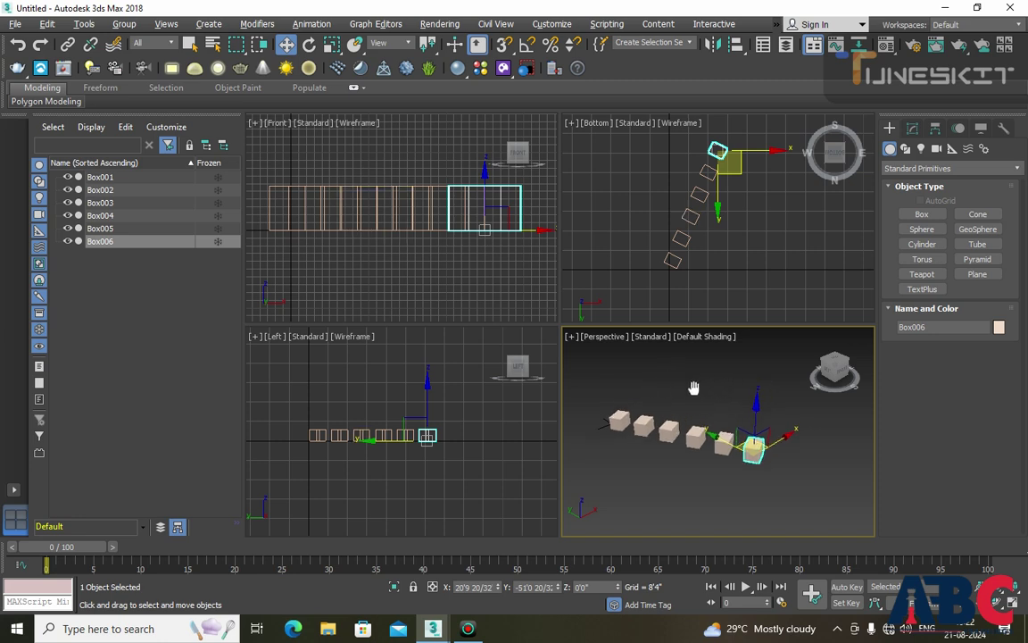